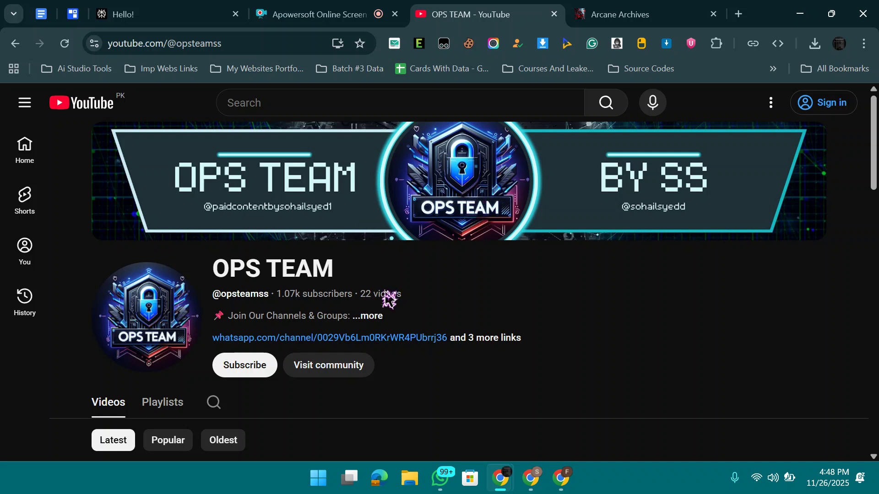
# Bring the Gemini Enterprise Business workspace home page to the front.
pyautogui.scroll(-2, 385, 347)
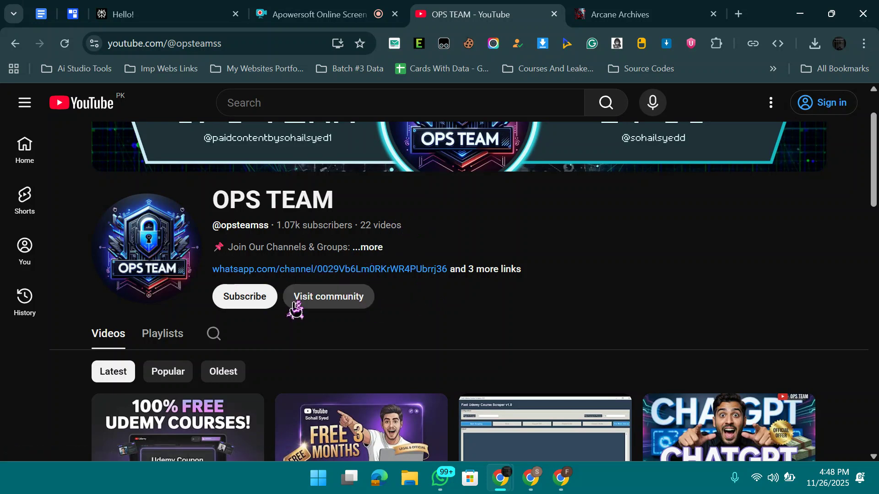
pyautogui.scroll(-4, 348, 264)
pyautogui.scroll(6, 384, 263)
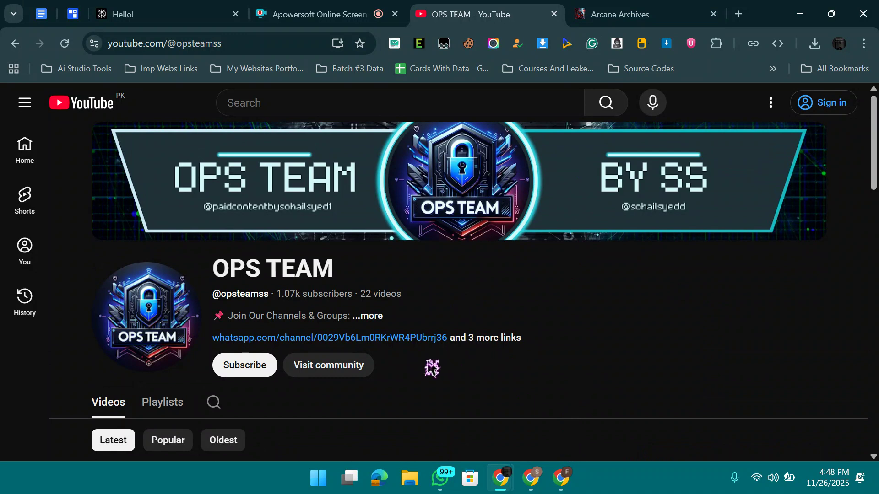
pyautogui.click(564, 469)
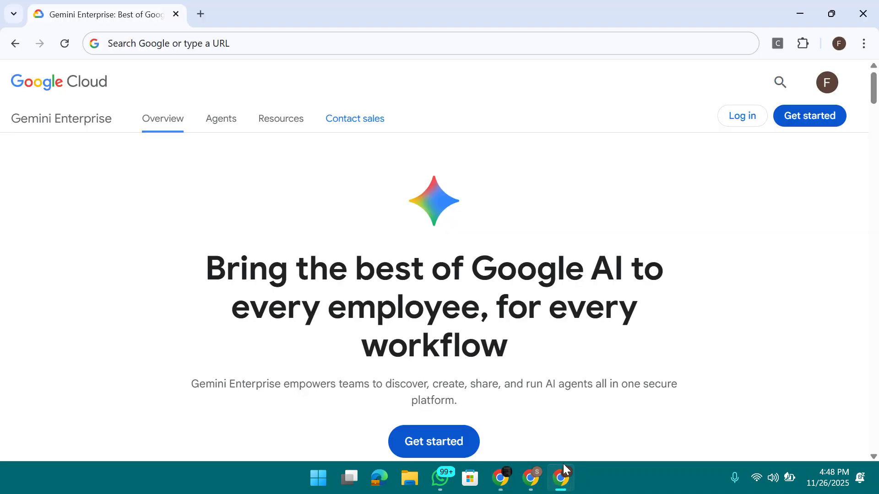
pyautogui.click(531, 478)
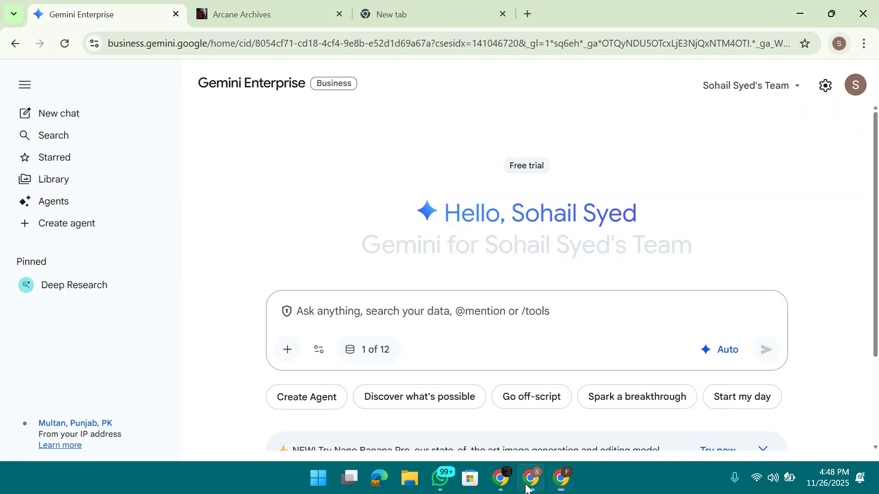
pyautogui.click(272, 6)
pyautogui.click(82, 14)
# Check the Business edition label and account details, then open the settings menu.
pyautogui.moveTo(323, 85); pyautogui.dragTo(386, 92)
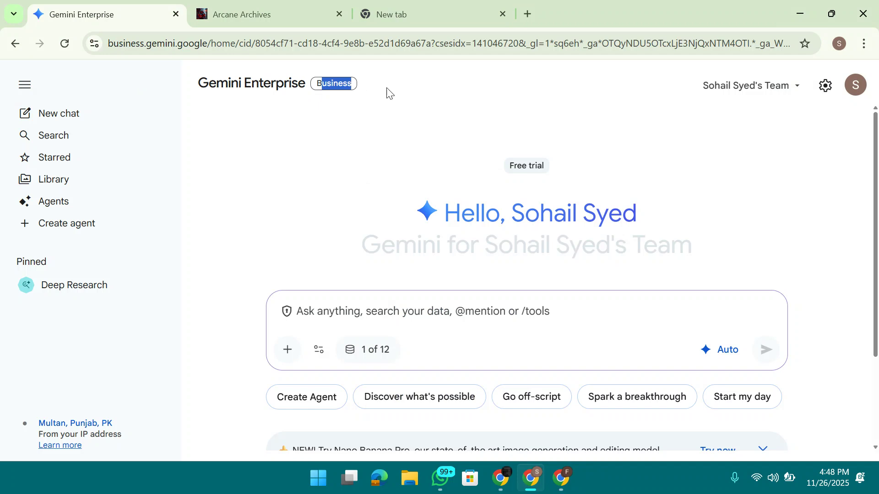
pyautogui.click(387, 92)
pyautogui.moveTo(324, 82); pyautogui.dragTo(367, 87)
pyautogui.click(855, 85)
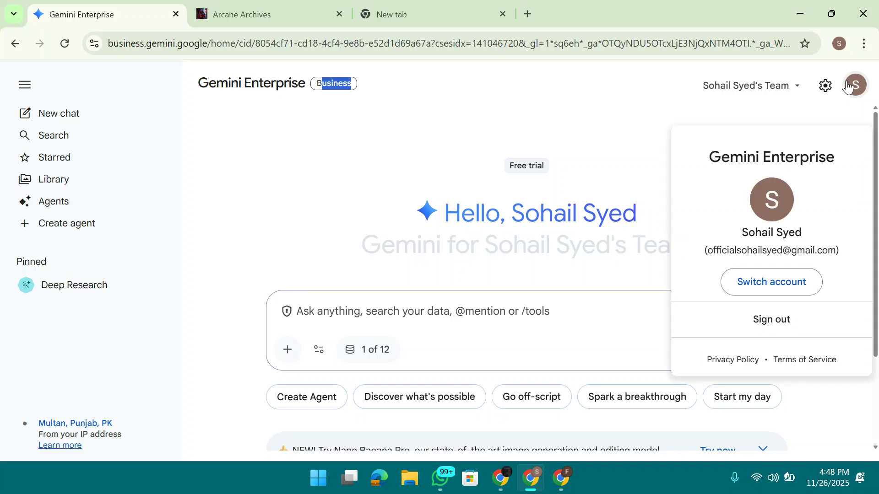
pyautogui.click(616, 195)
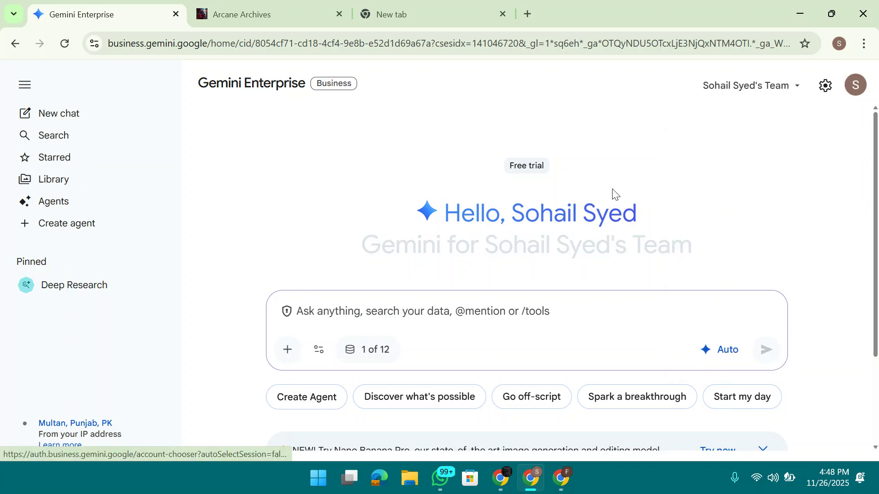
pyautogui.click(825, 86)
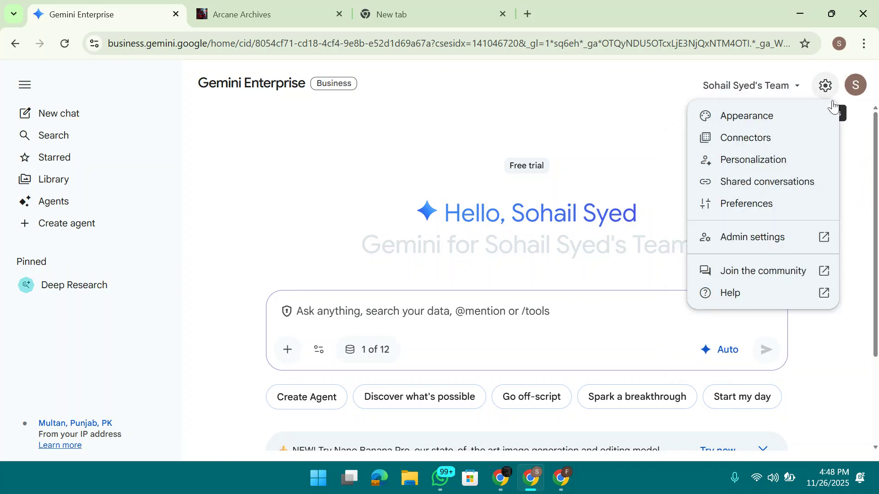
# Open Admin settings and review the Team page, its 1 of 15 seats and seat plans.
pyautogui.click(751, 238)
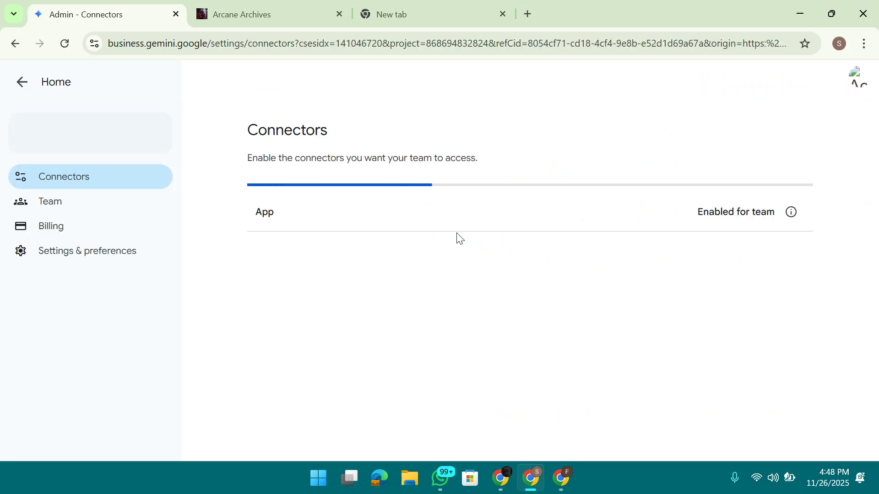
pyautogui.click(91, 210)
pyautogui.click(765, 137)
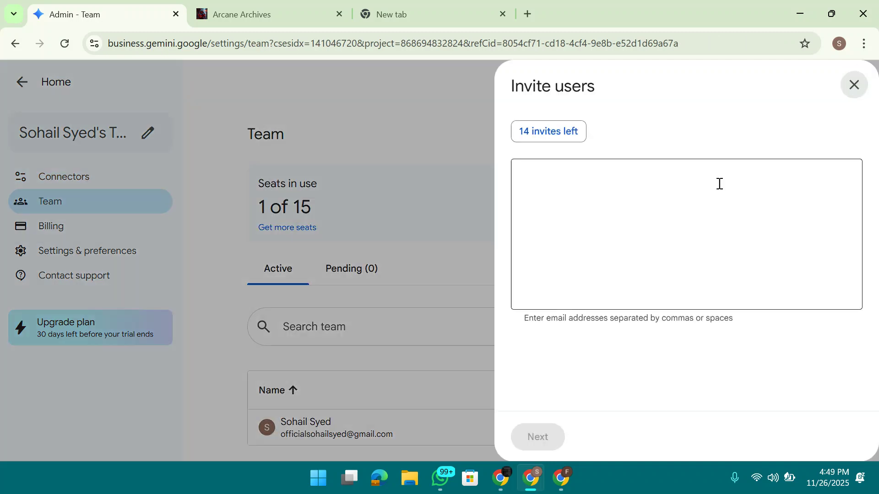
pyautogui.click(396, 199)
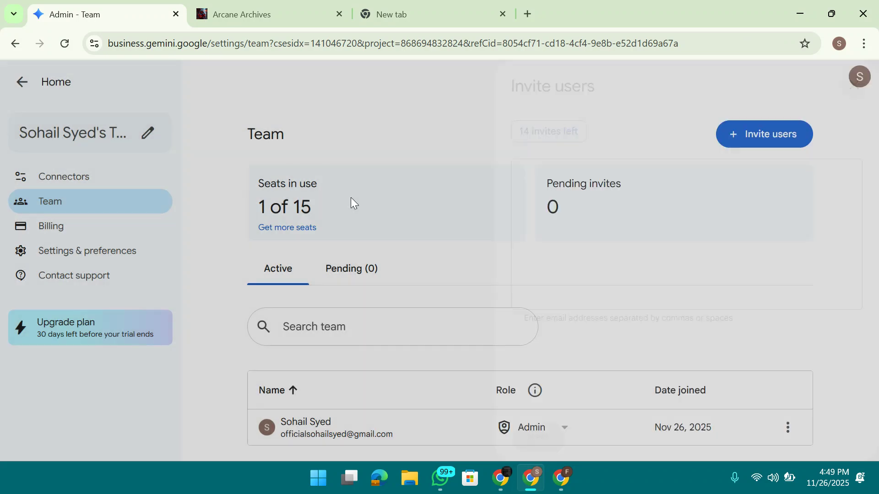
pyautogui.moveTo(311, 201); pyautogui.dragTo(231, 207)
pyautogui.click(346, 220)
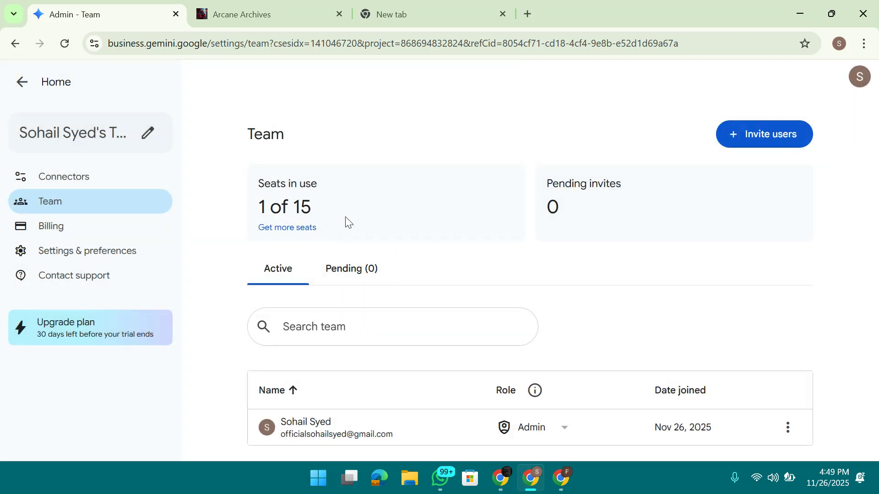
pyautogui.click(288, 229)
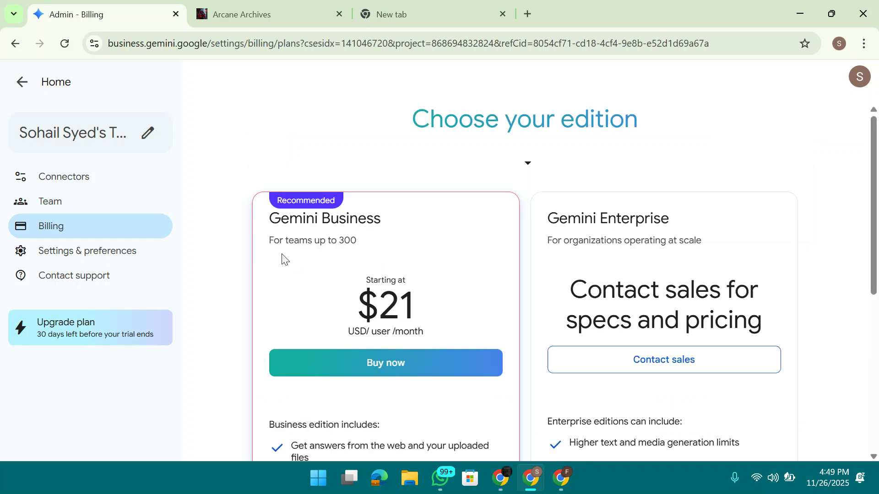
pyautogui.scroll(-4, 363, 321)
pyautogui.scroll(4, 319, 300)
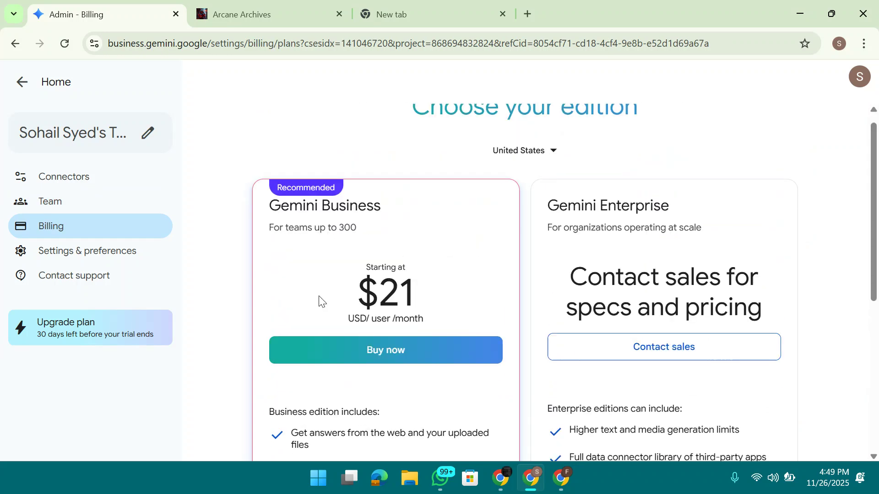
pyautogui.click(71, 202)
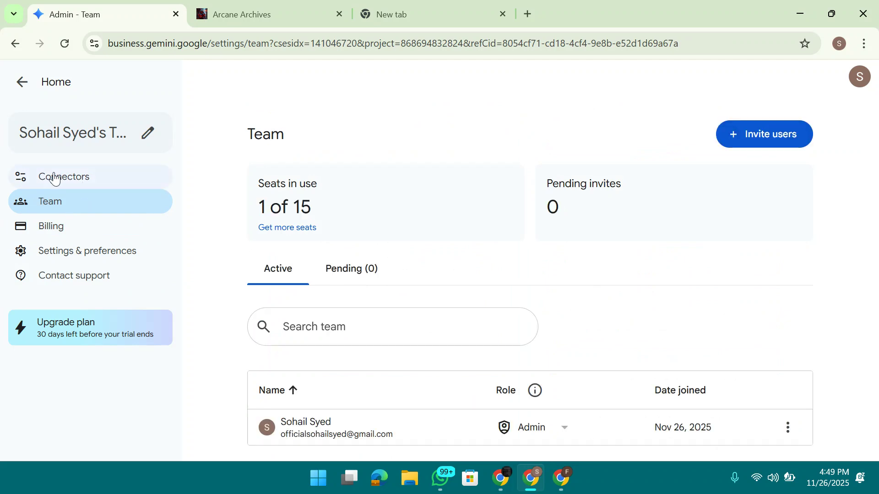
# Review the Billing and Settings & preferences pages, then switch to the Arcane Archives tab.
pyautogui.click(90, 237)
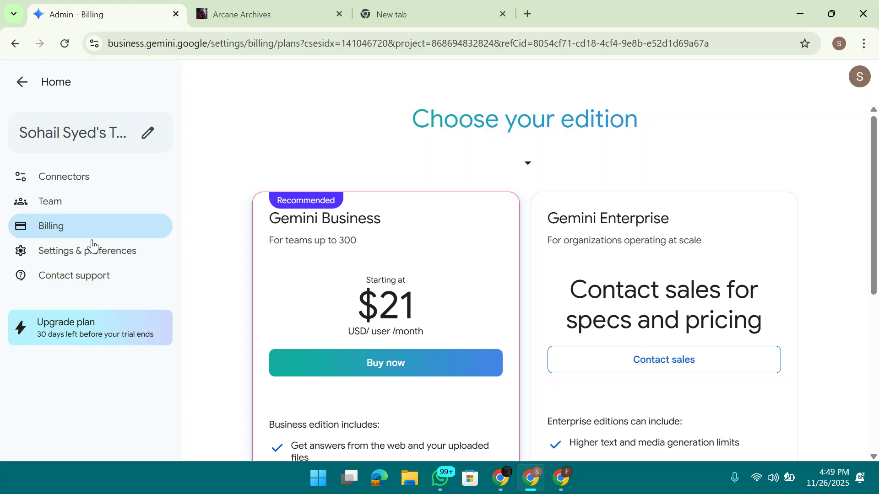
pyautogui.click(90, 251)
pyautogui.scroll(-1, 343, 251)
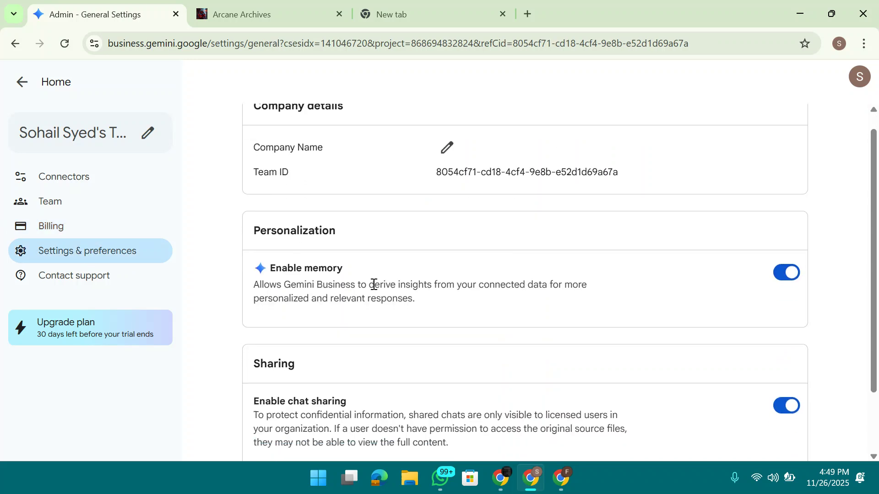
pyautogui.scroll(1, 503, 229)
pyautogui.scroll(-2, 468, 221)
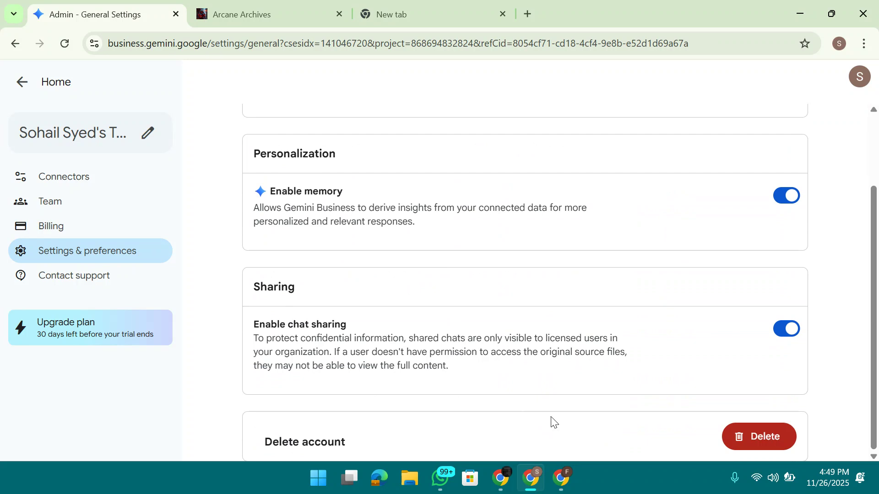
pyautogui.click(235, 3)
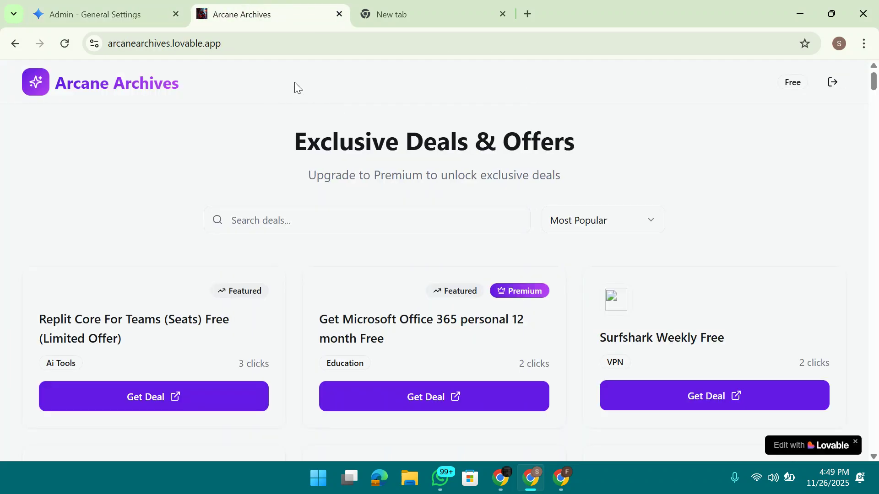
# Locate the Gemini Enterprise Business 30 Days Trail deal, then switch to the Gemini Enterprise window.
pyautogui.doubleClick(791, 86)
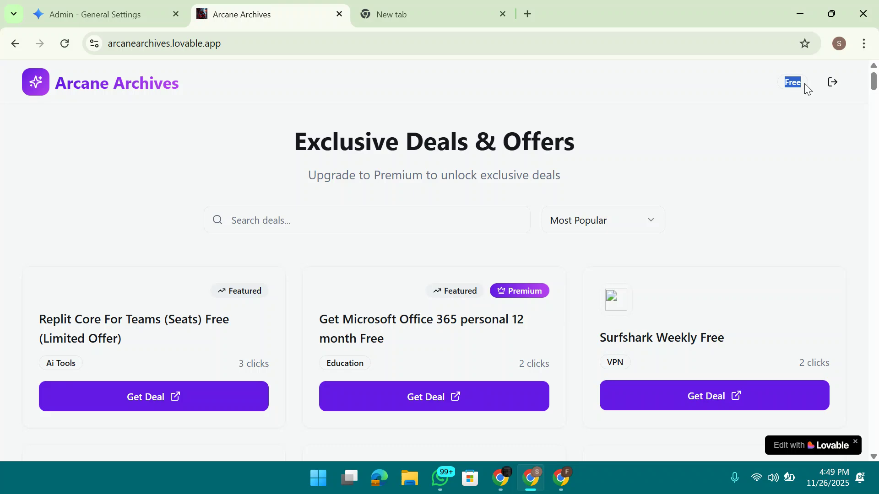
pyautogui.click(737, 90)
pyautogui.scroll(-3, 504, 347)
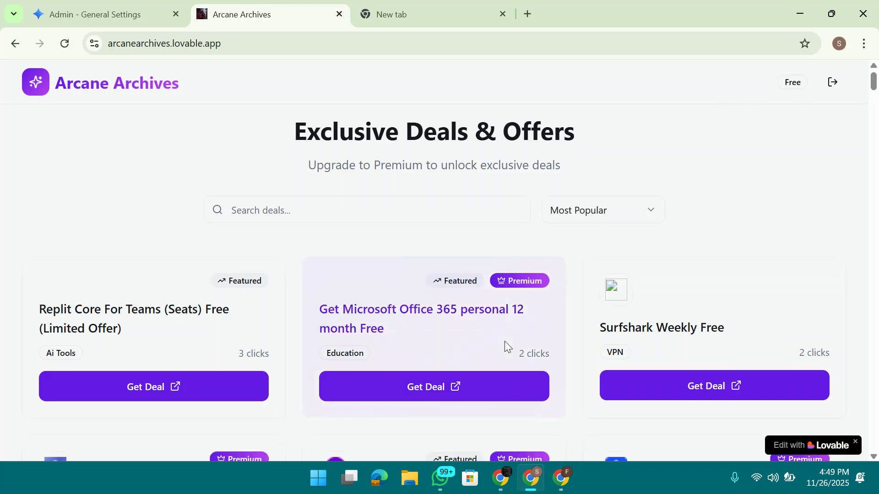
pyautogui.scroll(-7, 412, 286)
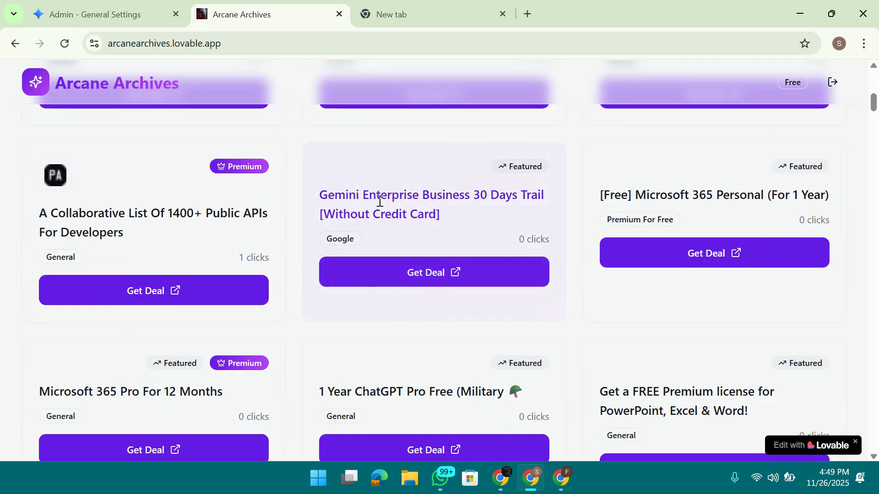
pyautogui.moveTo(321, 194); pyautogui.dragTo(537, 211)
pyautogui.click(426, 215)
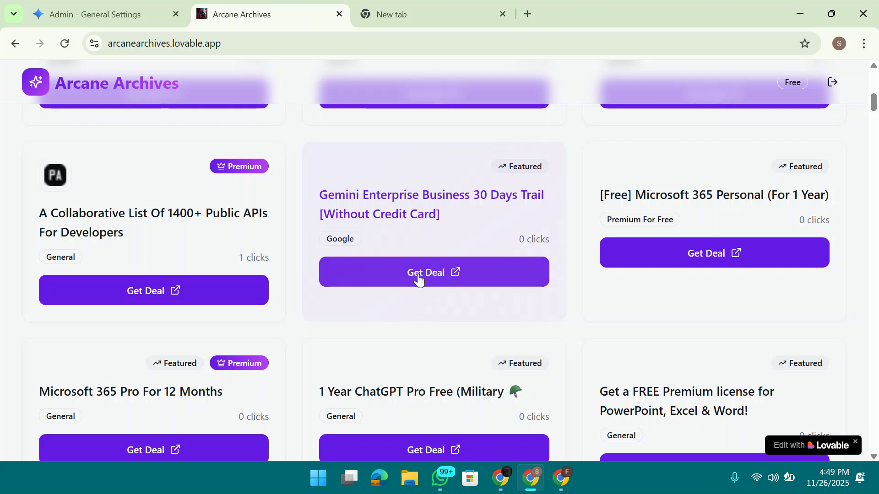
pyautogui.click(561, 481)
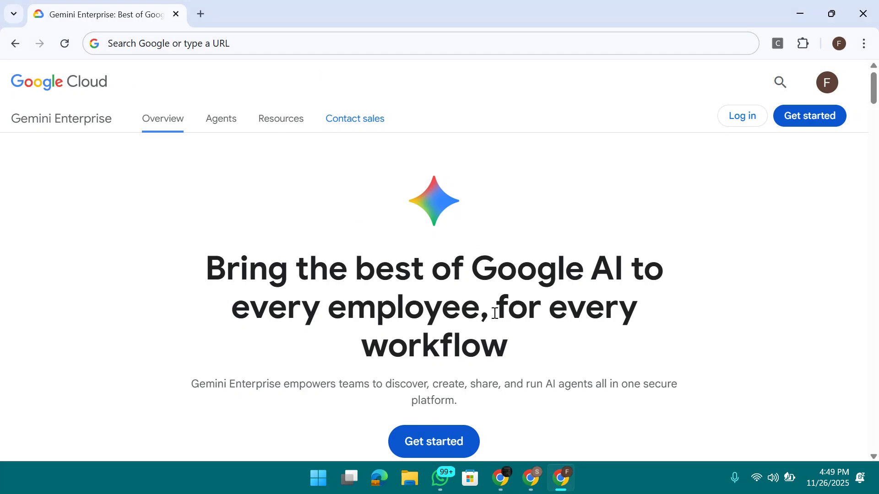
# Jump to Gemini Enterprise pricing and start the Business edition 30-day trial.
pyautogui.scroll(-3, 492, 314)
pyautogui.click(424, 315)
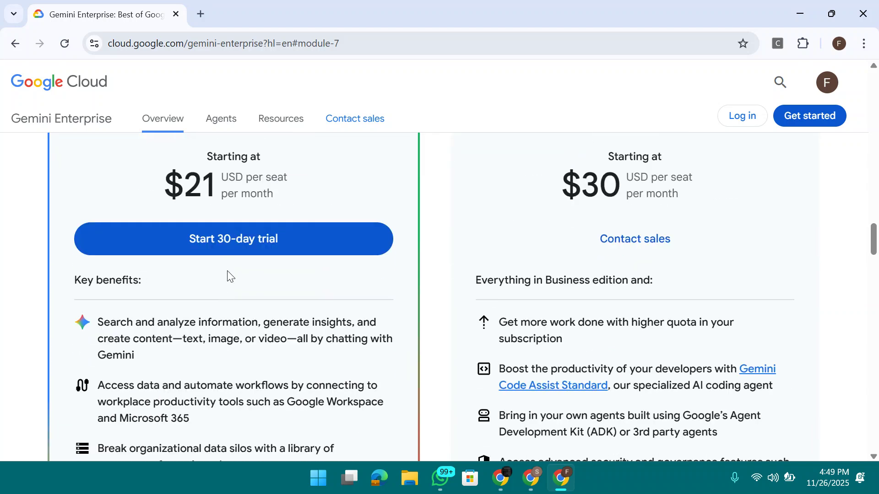
pyautogui.click(245, 248)
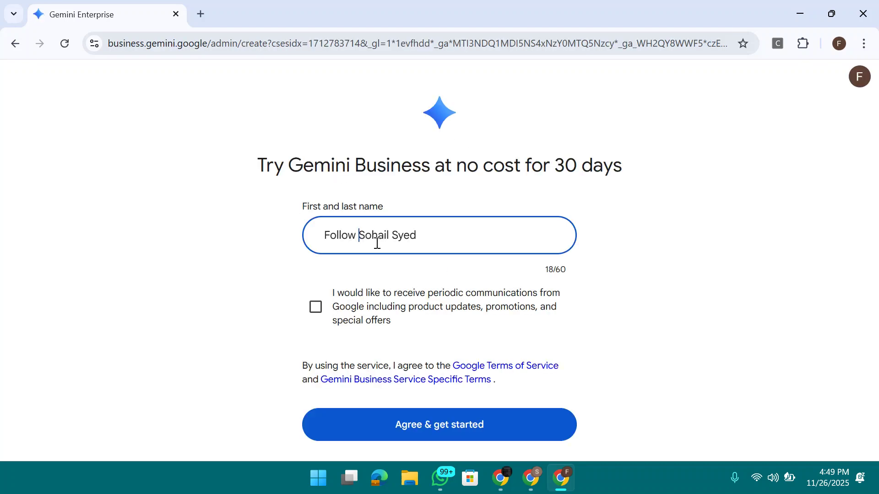
# Name the trial workspace 'OPS Team' and agree to the terms to create it.
pyautogui.hotkey('ctrl', 'a')
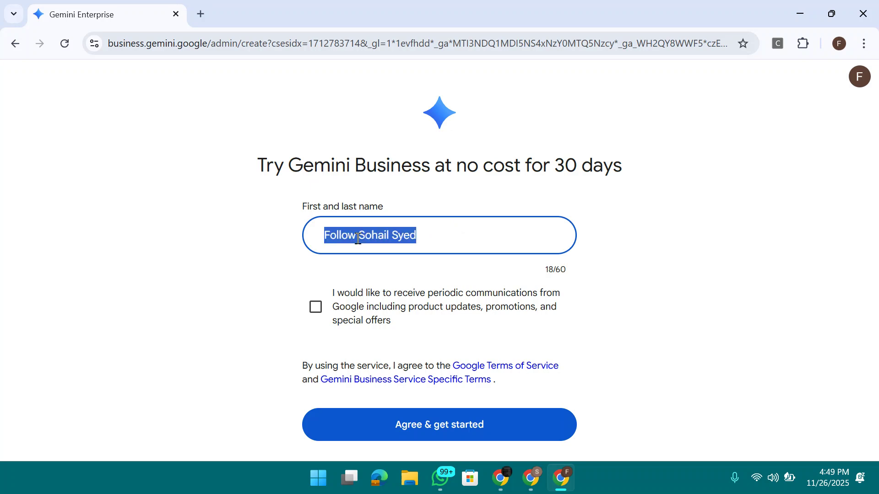
pyautogui.write('OPS Team')
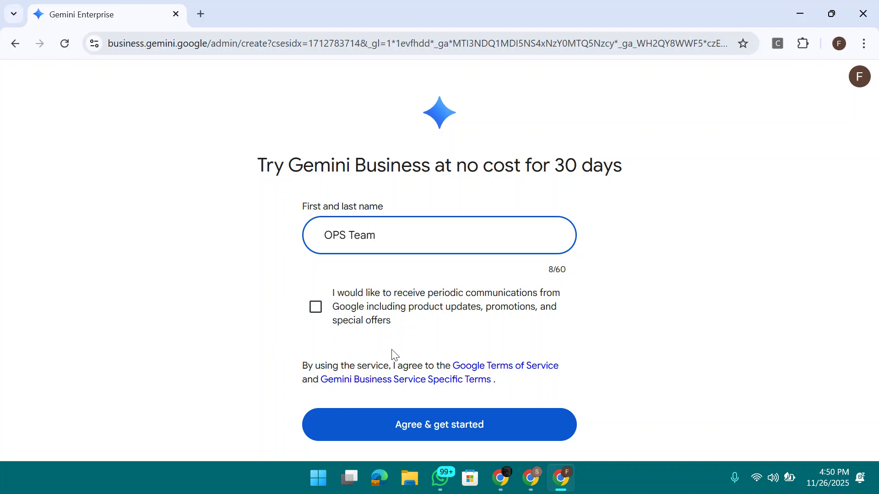
pyautogui.click(447, 434)
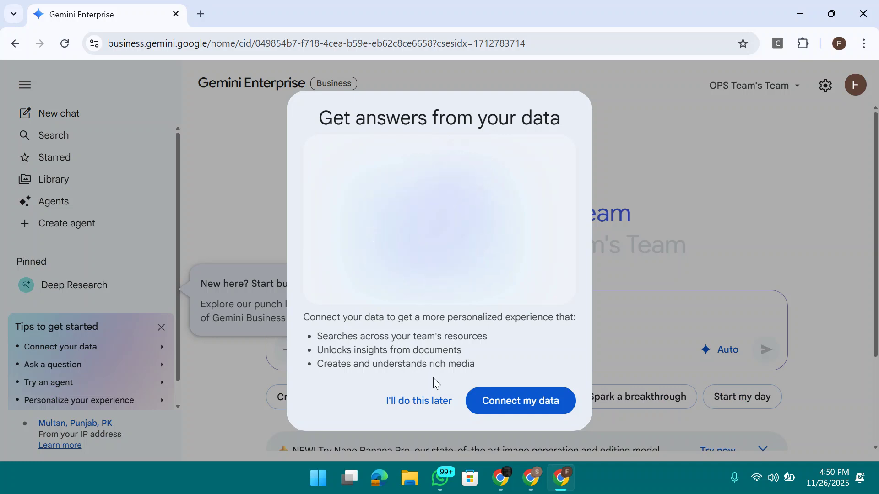
# Postpone connecting data and dismiss the new-user tip.
pyautogui.click(426, 401)
pyautogui.click(382, 285)
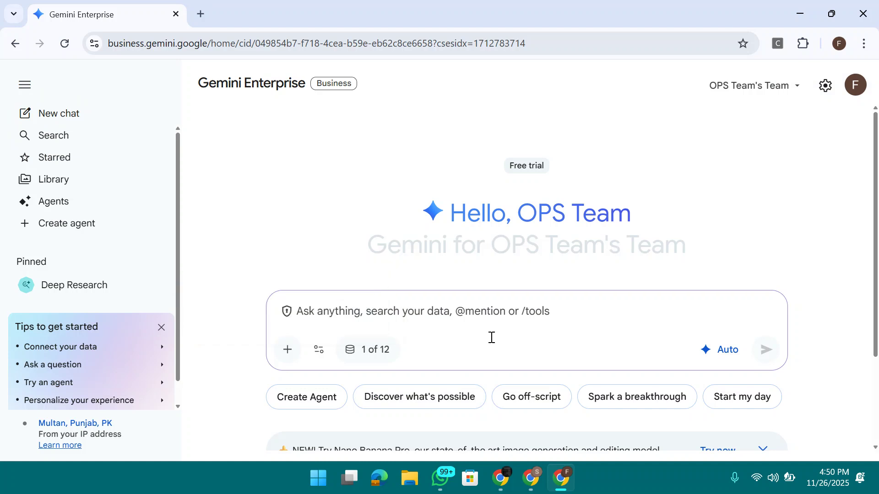
pyautogui.scroll(-1, 146, 336)
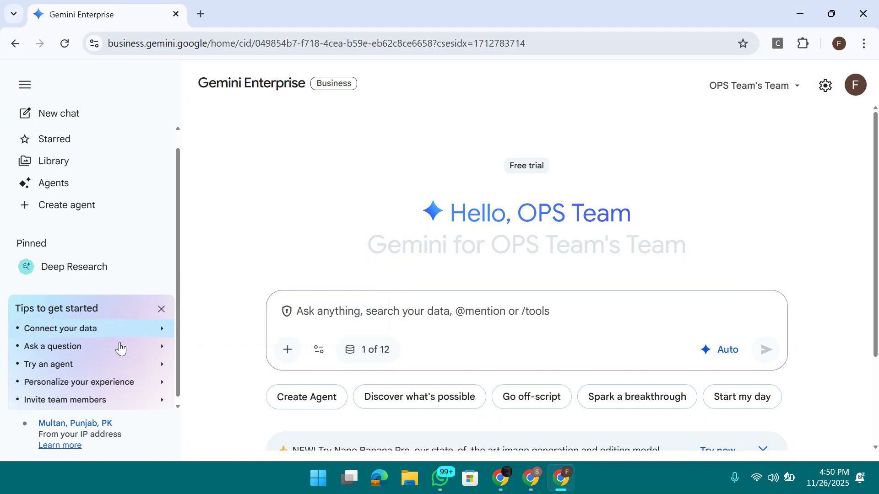
pyautogui.scroll(1, 75, 329)
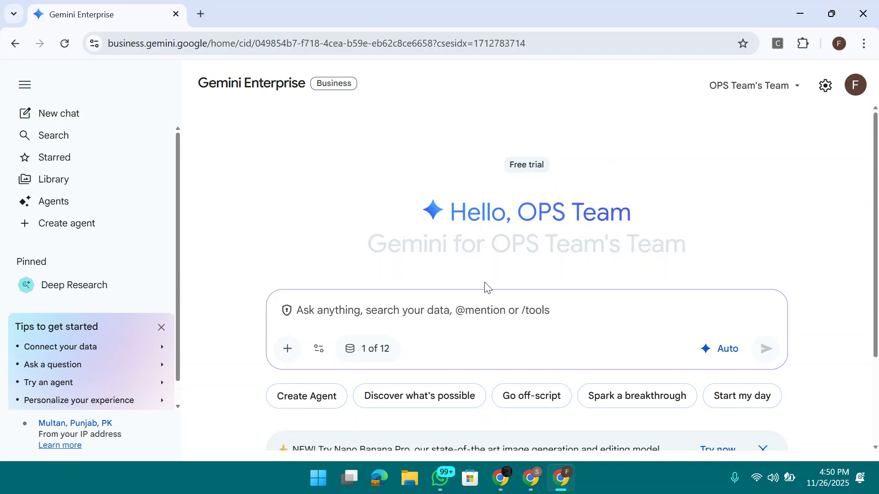
pyautogui.scroll(-3, 486, 287)
# Try the video generation prompt tool, then remove it and close the tools list.
pyautogui.click(319, 228)
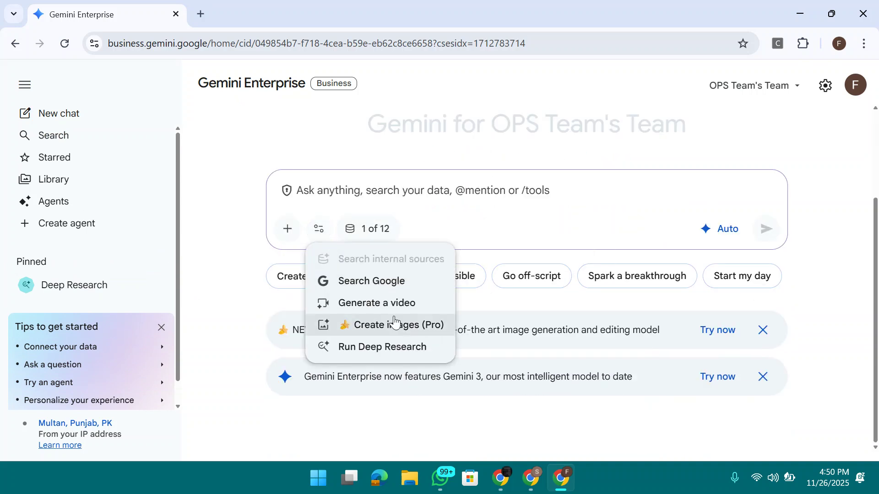
pyautogui.click(363, 304)
pyautogui.click(411, 227)
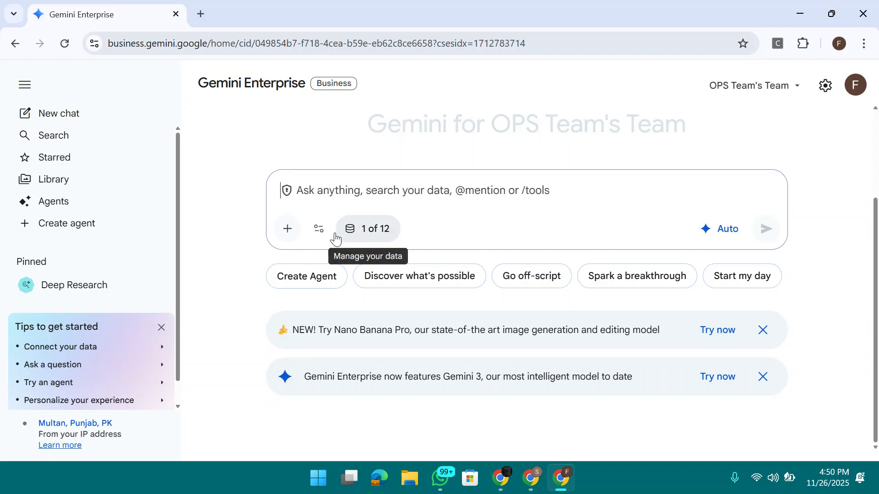
pyautogui.click(319, 229)
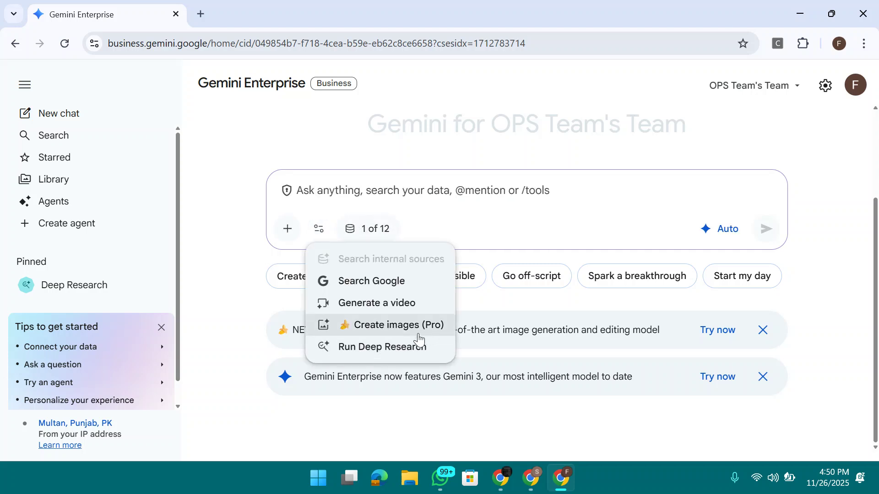
pyautogui.press('Escape')
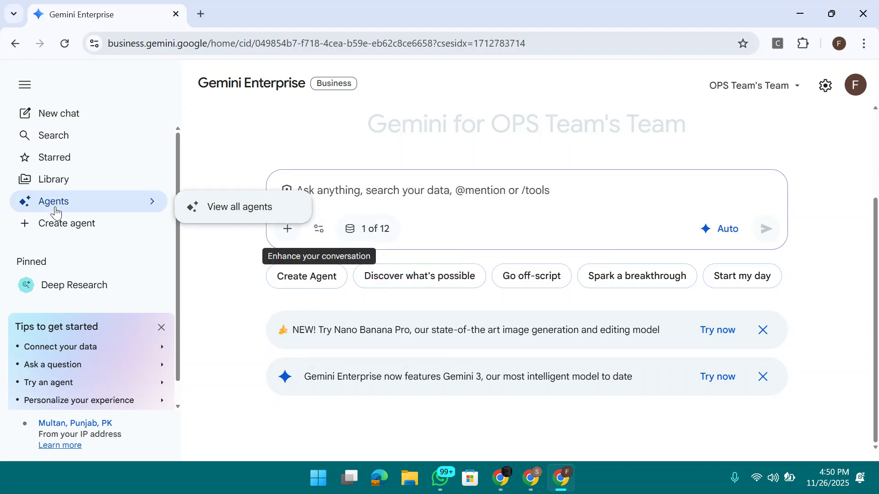
# Open the Agent gallery, then bring the OPS TEAM YouTube window forward.
pyautogui.click(57, 205)
pyautogui.scroll(-2, 655, 249)
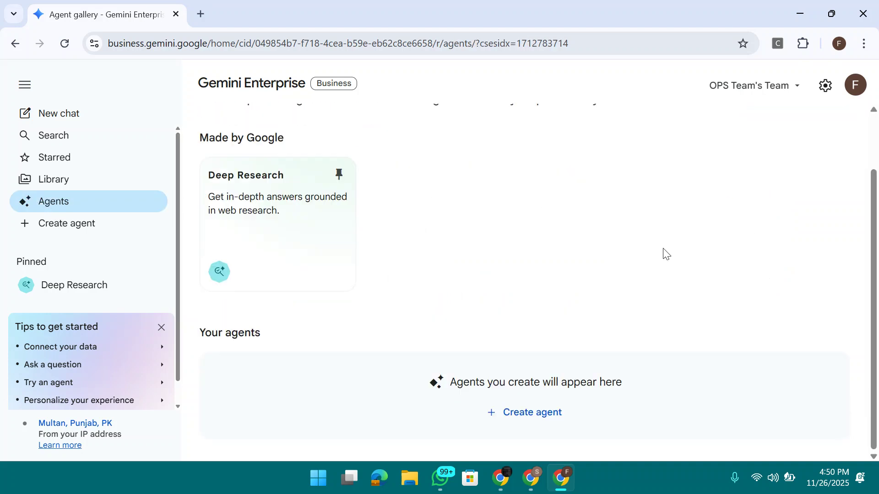
pyautogui.scroll(2, 455, 277)
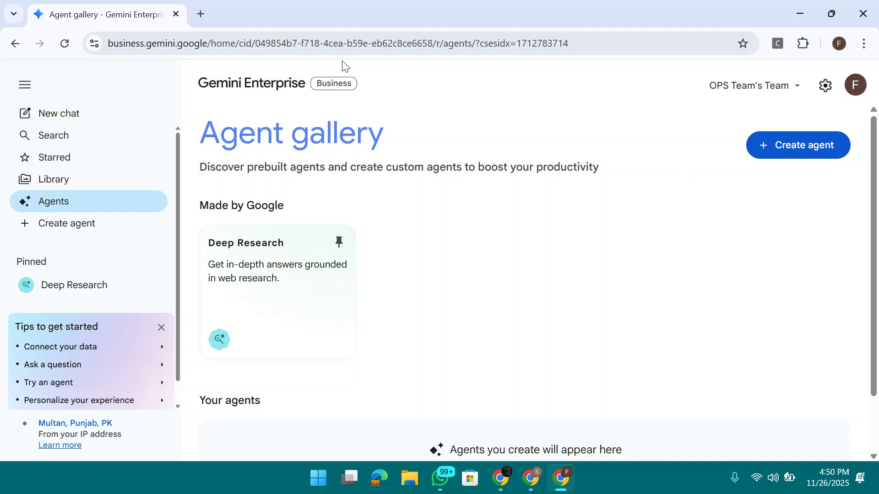
pyautogui.moveTo(231, 84); pyautogui.dragTo(300, 83)
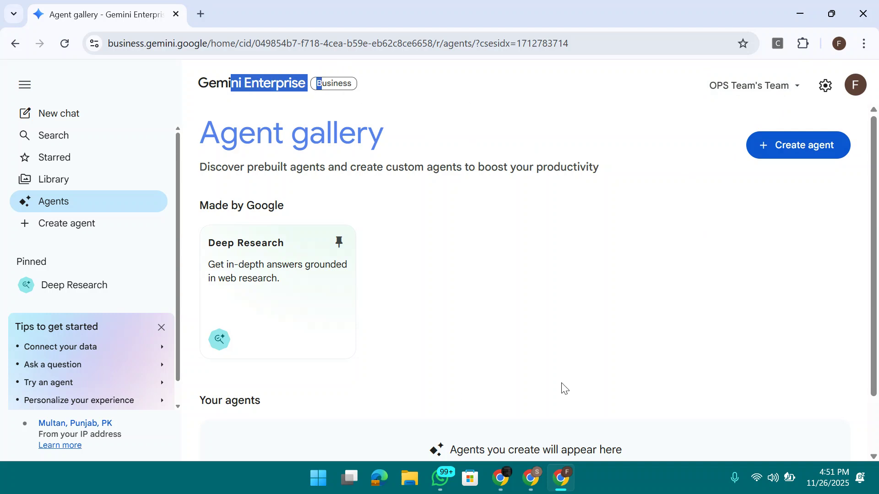
pyautogui.moveTo(501, 478)
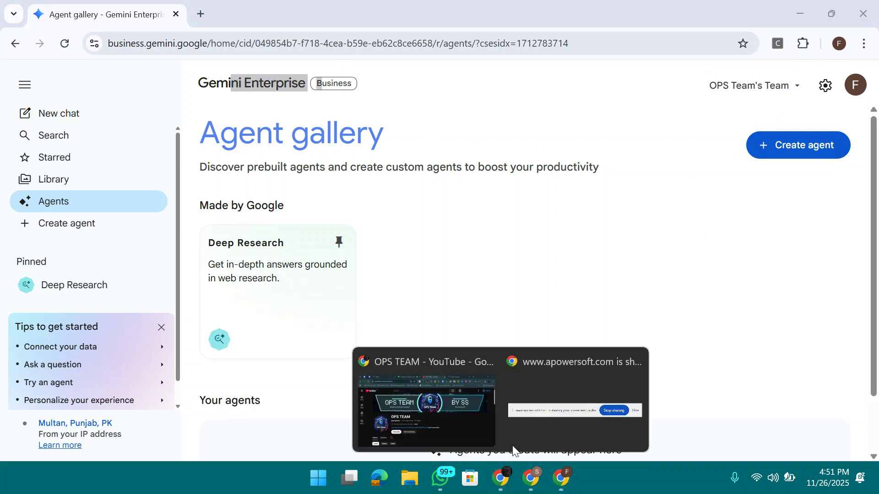
pyautogui.click(475, 425)
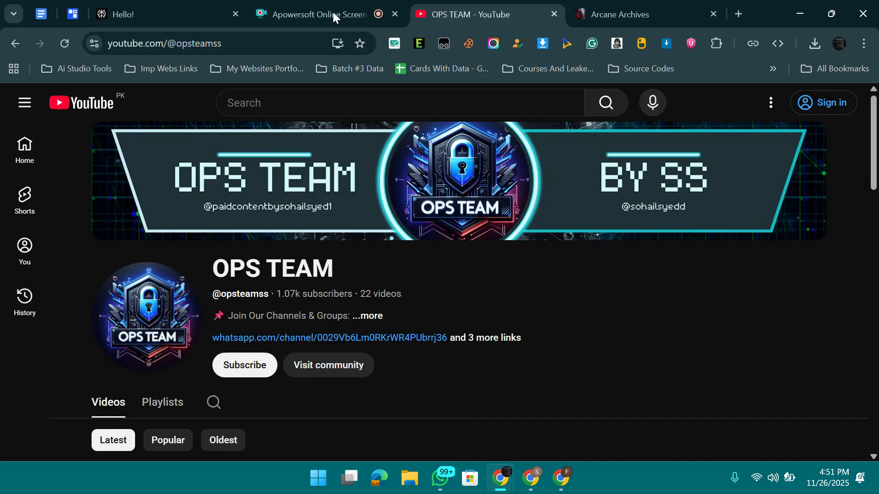